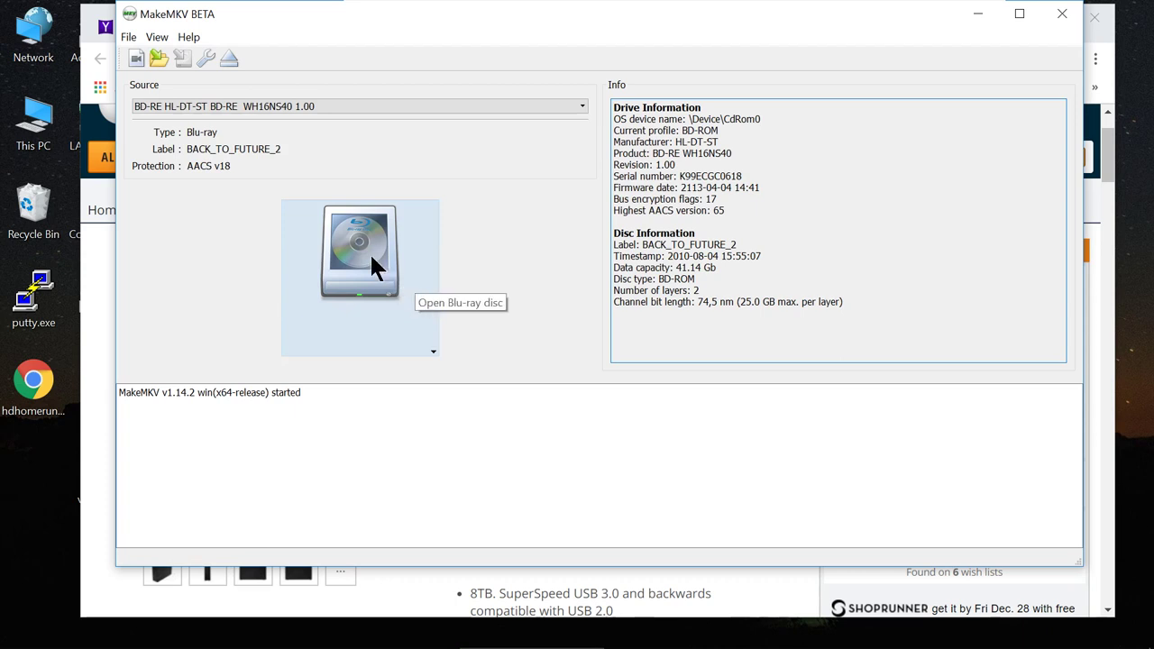
Step: Open the Blu-ray disc and deselect every title except the 20-chapter, 28.2 GB one
left_click(372, 260)
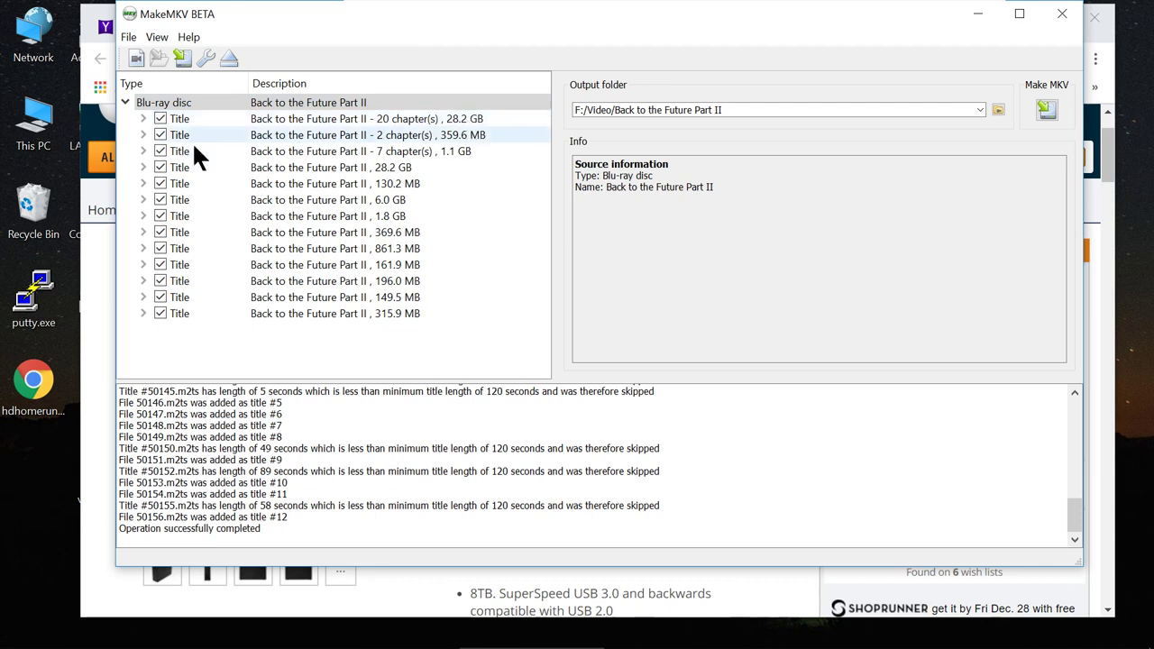
left_click(160, 134)
left_click(161, 149)
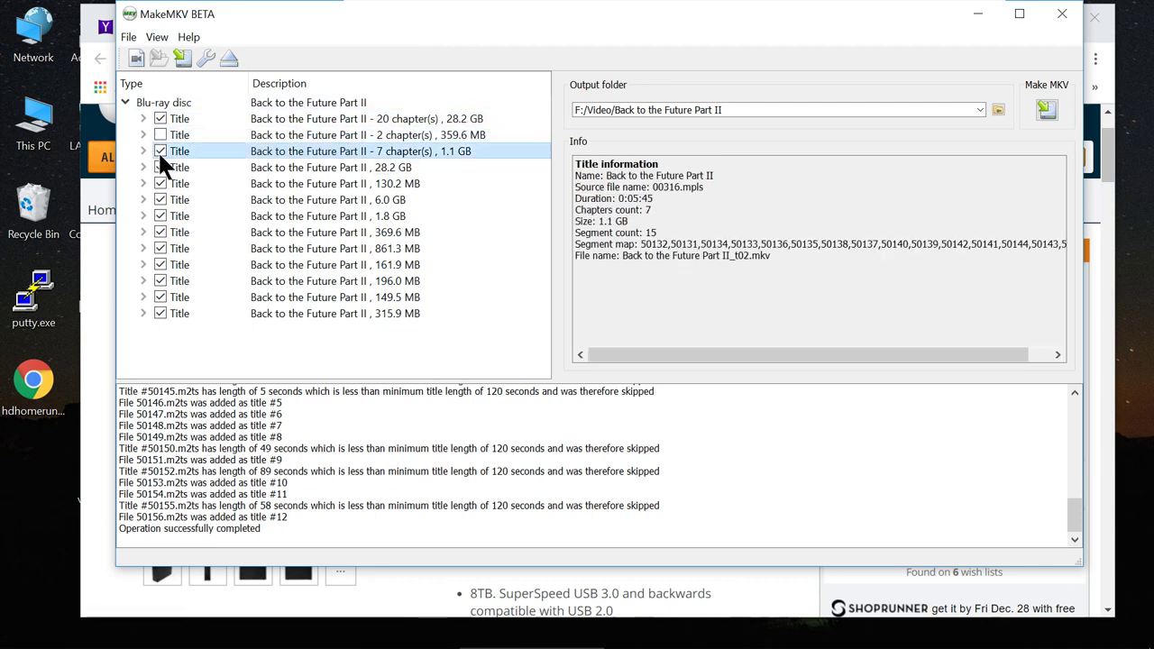
left_click(161, 167)
left_click(162, 183)
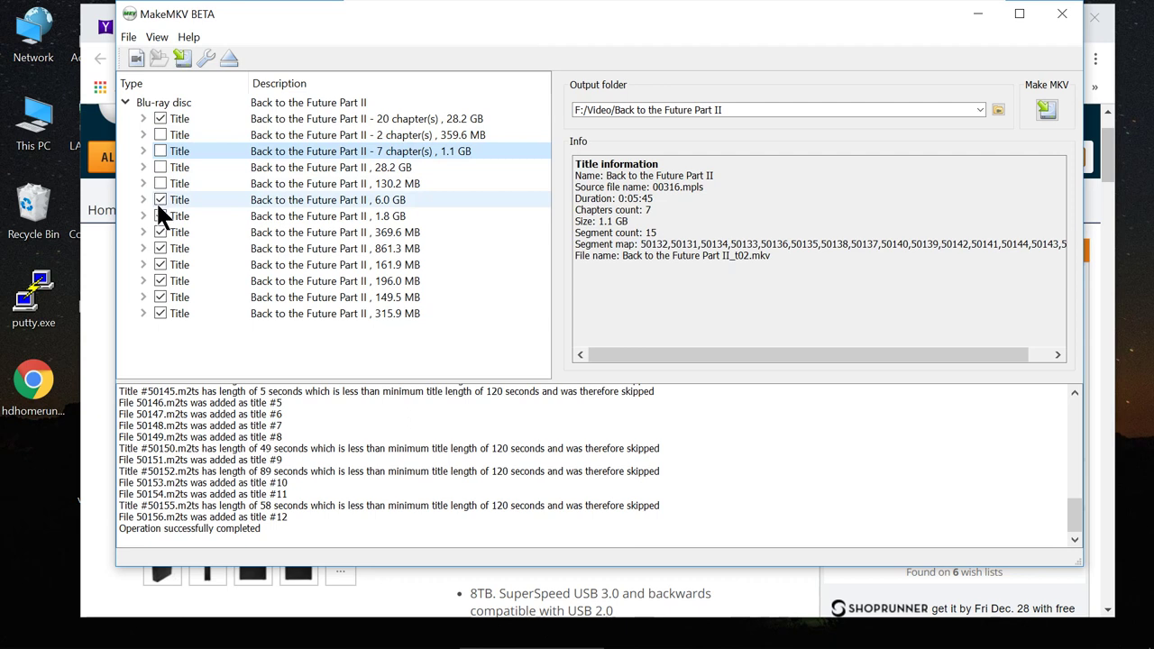
left_click(158, 200)
left_click(161, 216)
left_click(160, 231)
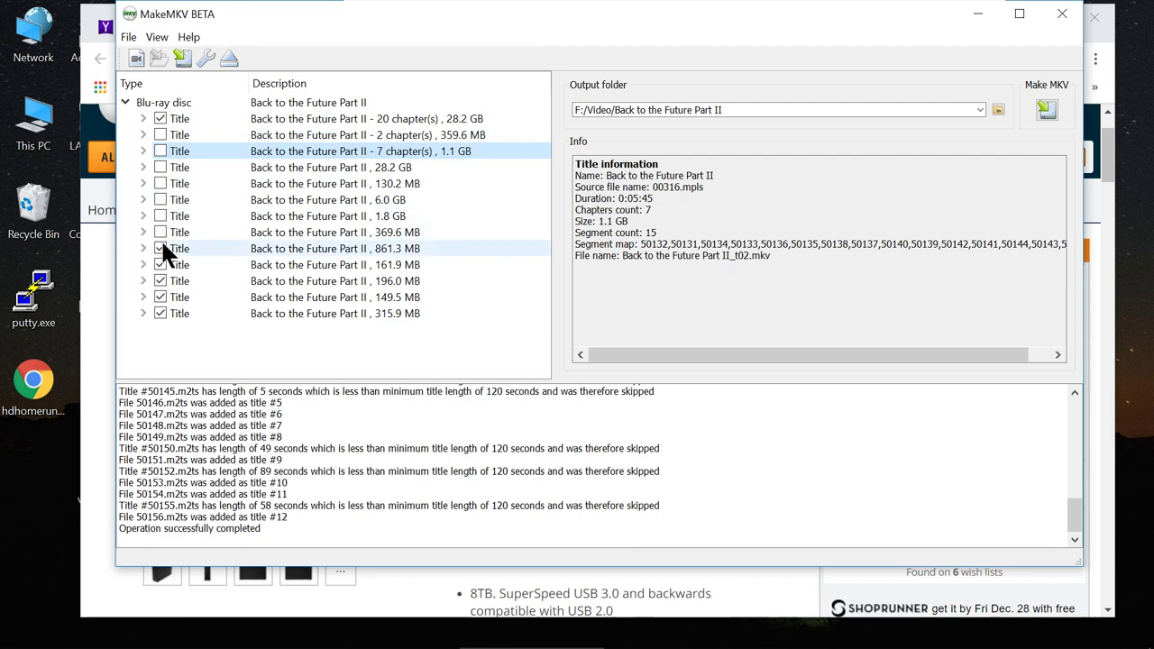
left_click(161, 248)
left_click(161, 264)
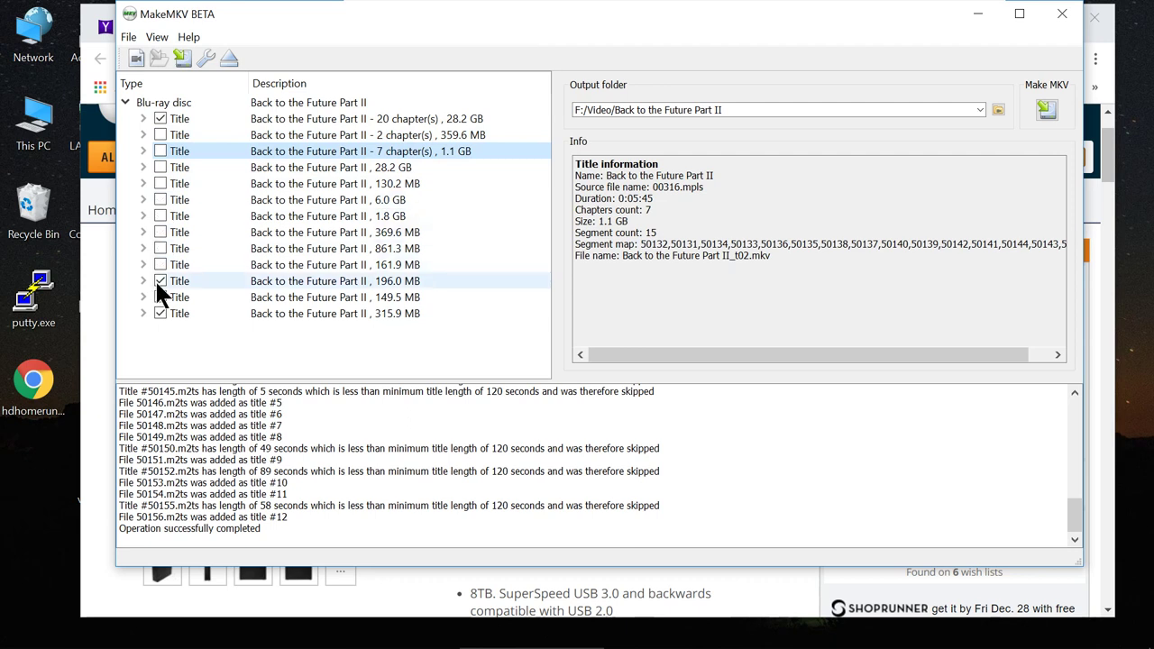
left_click(160, 280)
left_click(161, 296)
left_click(160, 312)
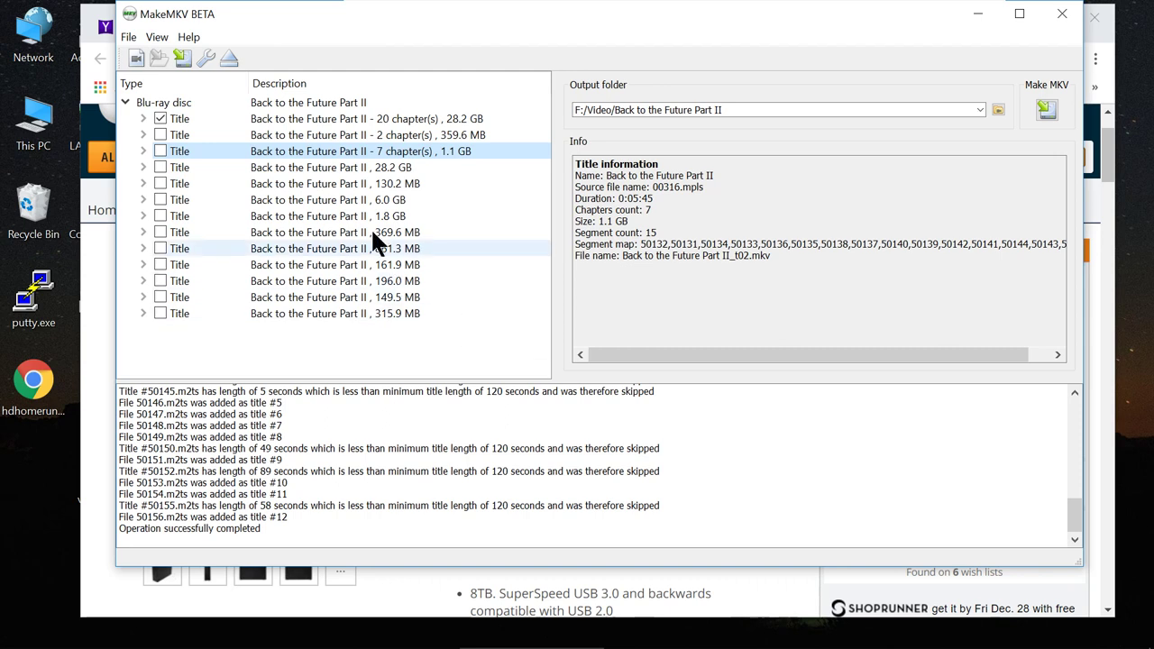
Step: Exclude the Spanish and French DTS Surround 5.1 audio tracks from the 20-chapter title
left_click(142, 118)
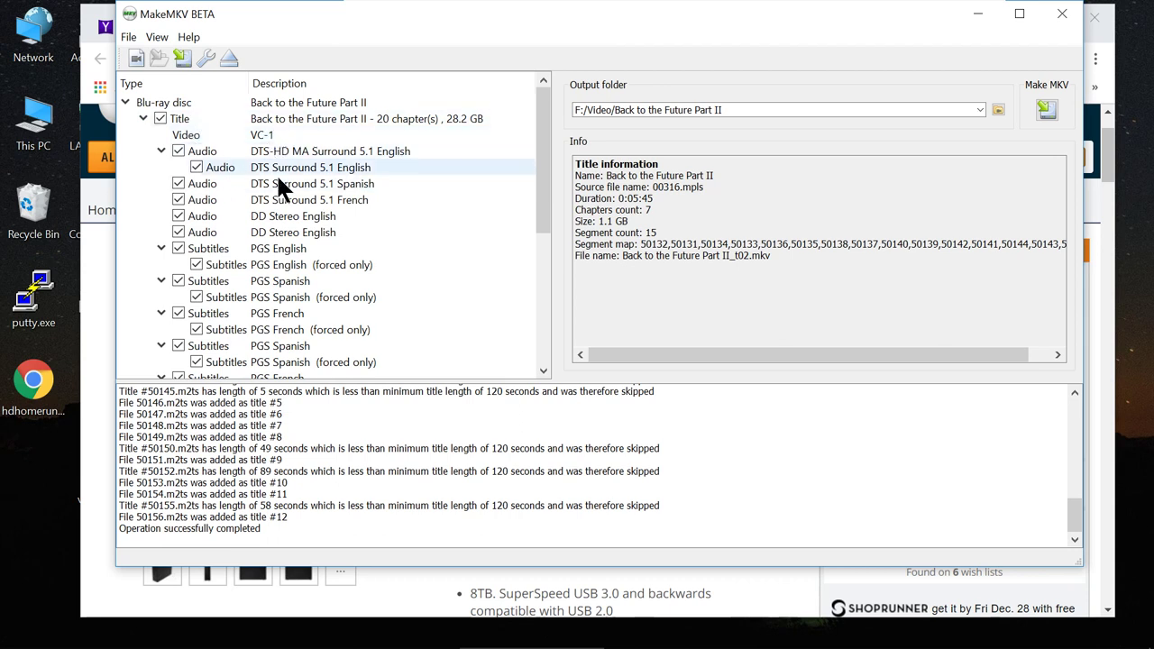
left_click(179, 184)
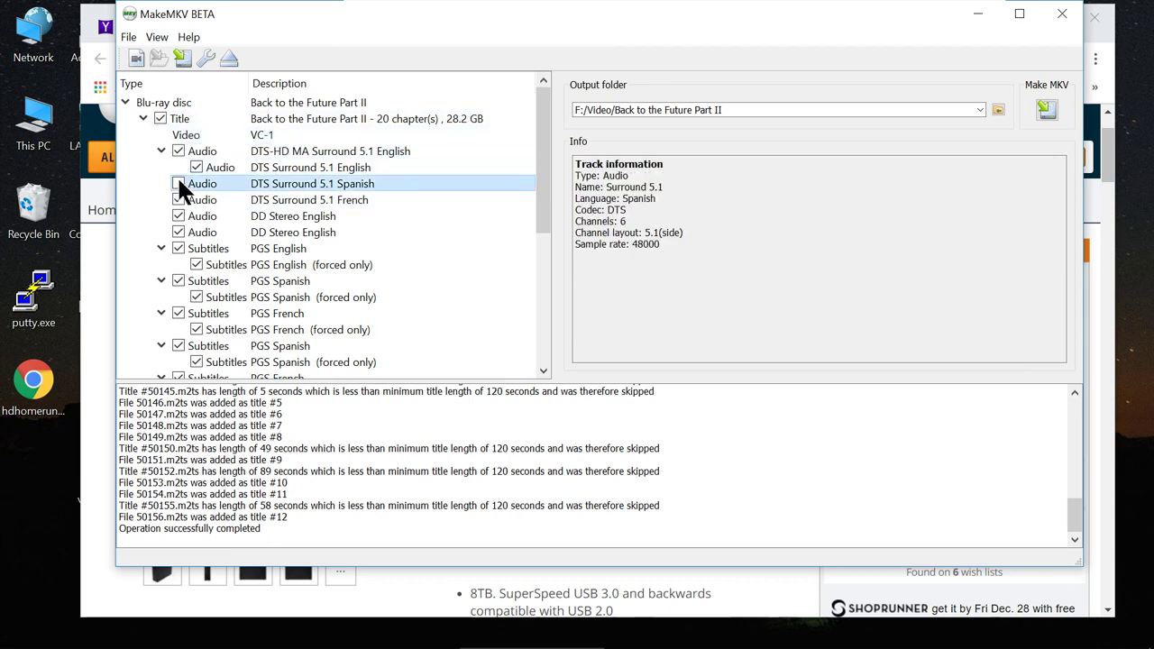
left_click(178, 200)
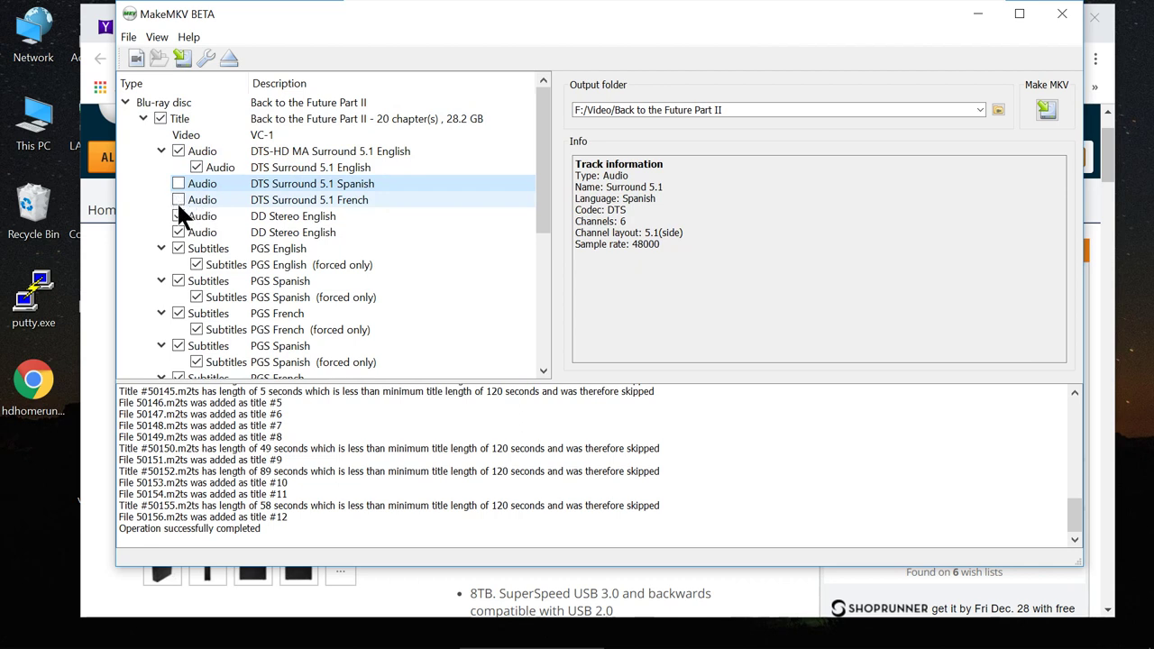
Step: Exclude all Spanish and French PGS subtitle tracks from the 20-chapter title, including their forced-only versions
left_click(179, 281)
left_click(197, 298)
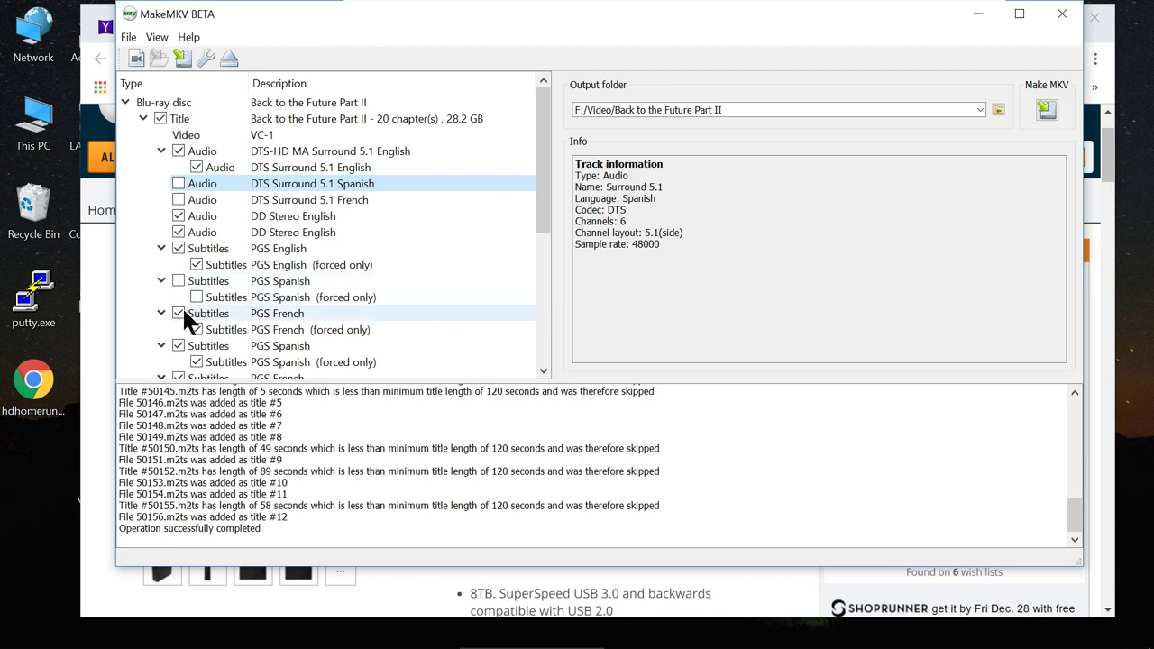
left_click(179, 311)
left_click(198, 327)
left_click(178, 345)
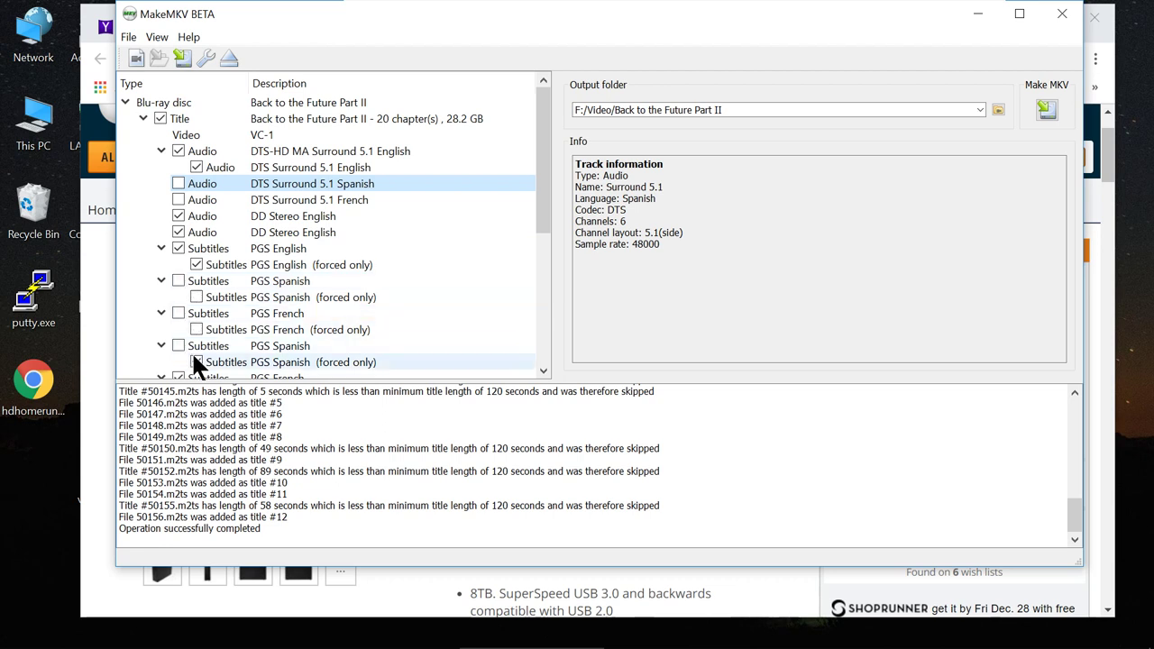
left_click(197, 362)
scroll(193, 353, "down", 1)
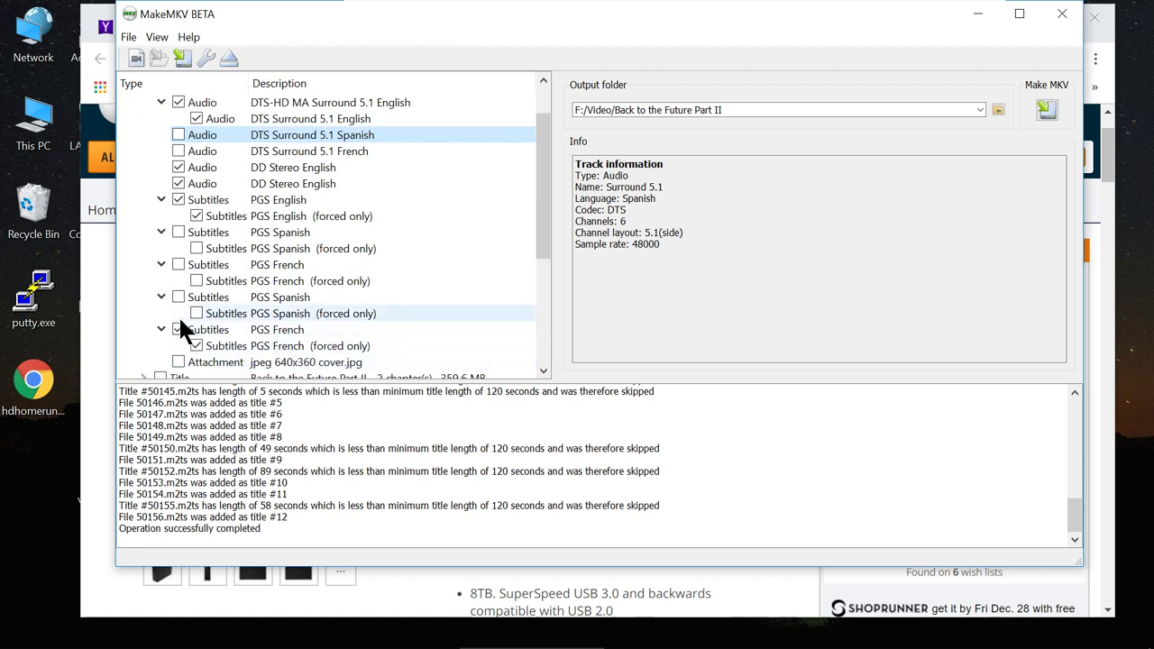
left_click(178, 315)
left_click(179, 329)
left_click(197, 346)
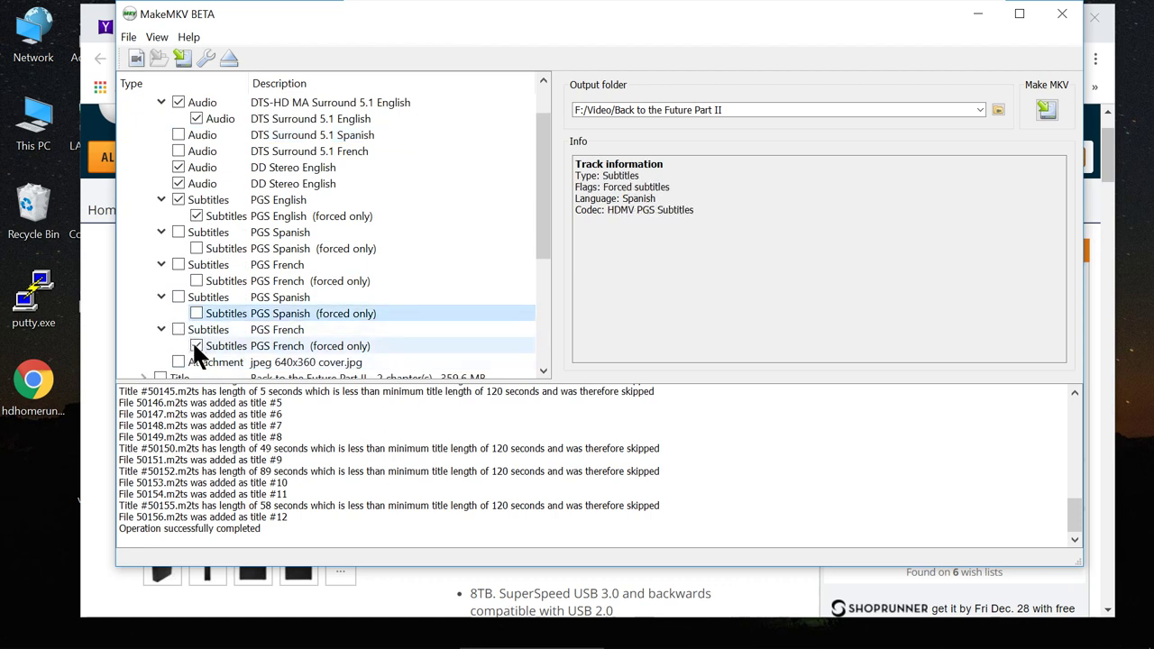
scroll(247, 122, "up", 1)
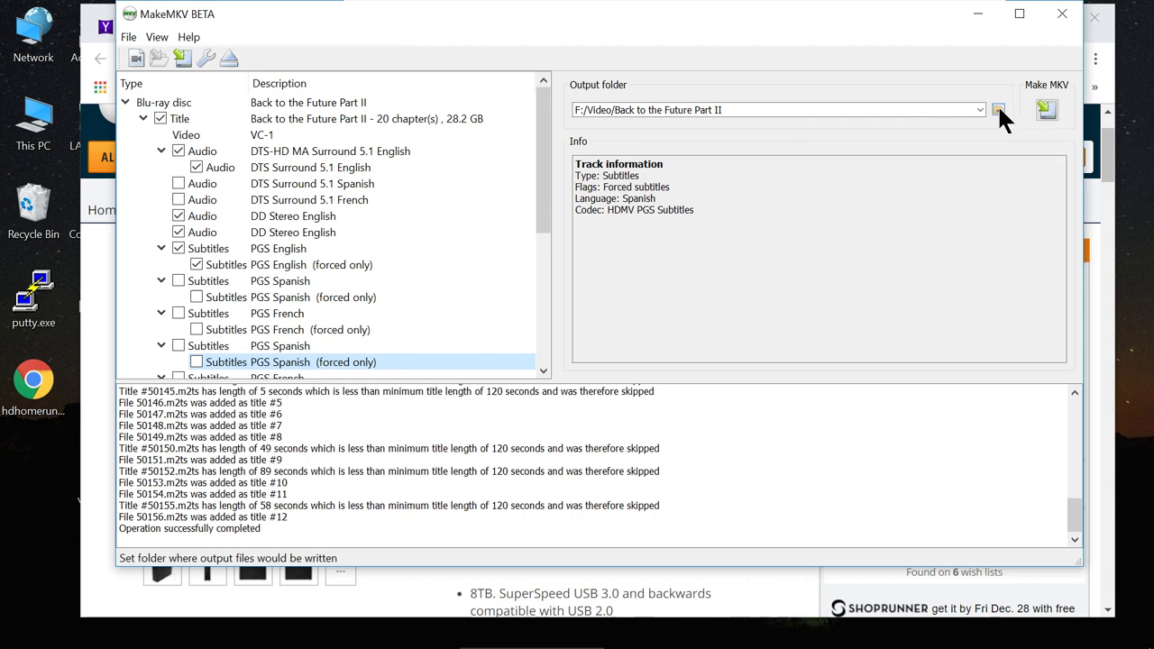
Step: Start saving the selected title as MKV, creating the folder F:/Video/Back to the Future Part II, and minimize the MakeMKV window
left_click(1046, 106)
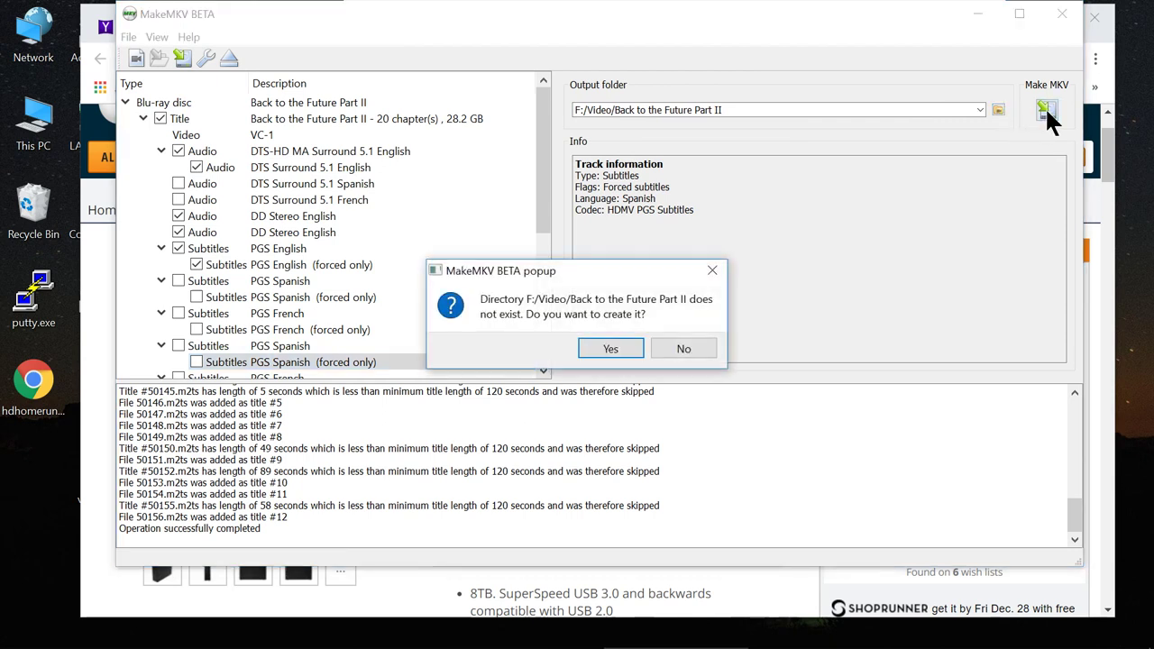
left_click(614, 349)
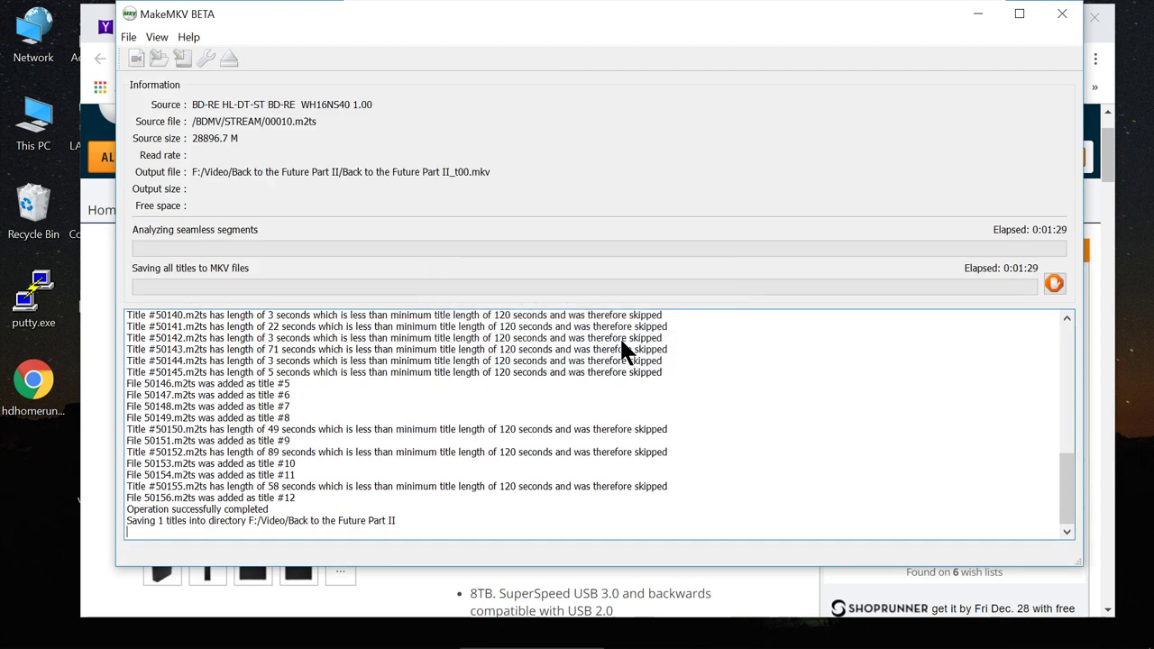
left_click(978, 16)
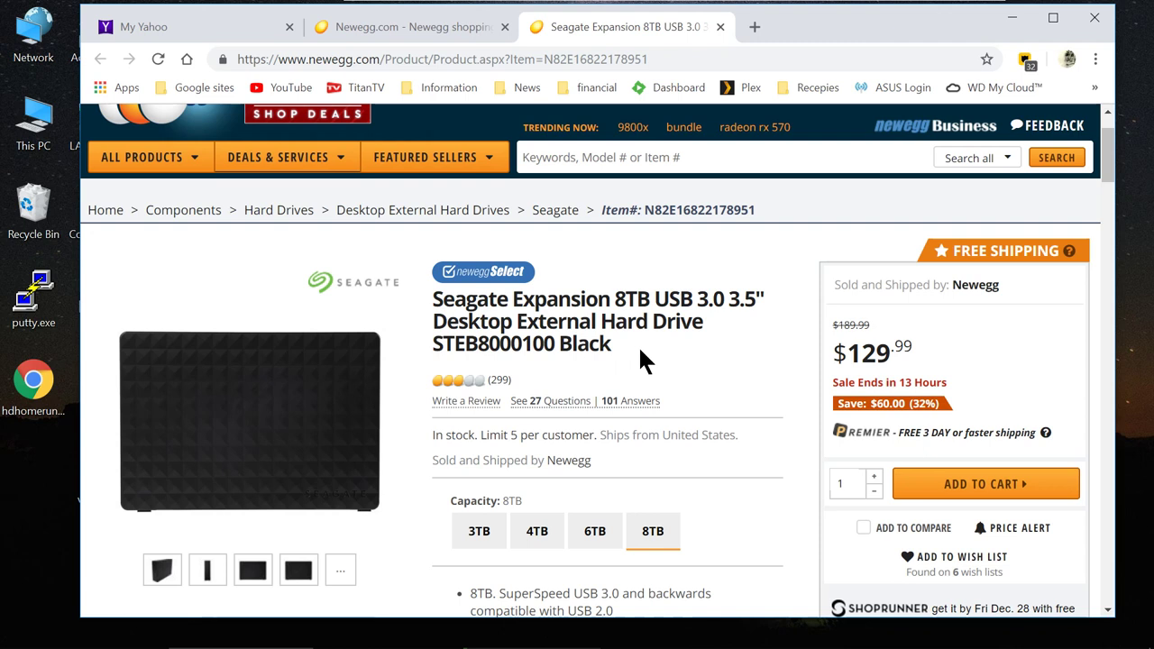
Step: Switch to File Explorer and view the Seagate_Expansion_Drive network share on RT-AC1900P and its Blu-Ray Movies folder
key("alt+Tab")
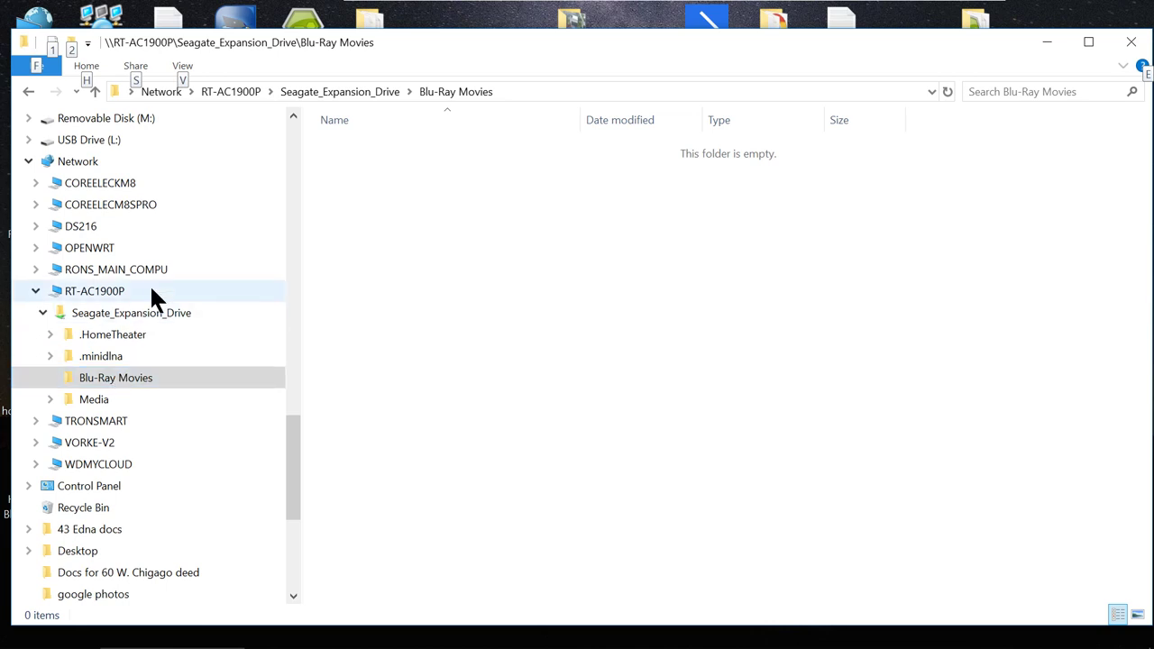
left_click(144, 320)
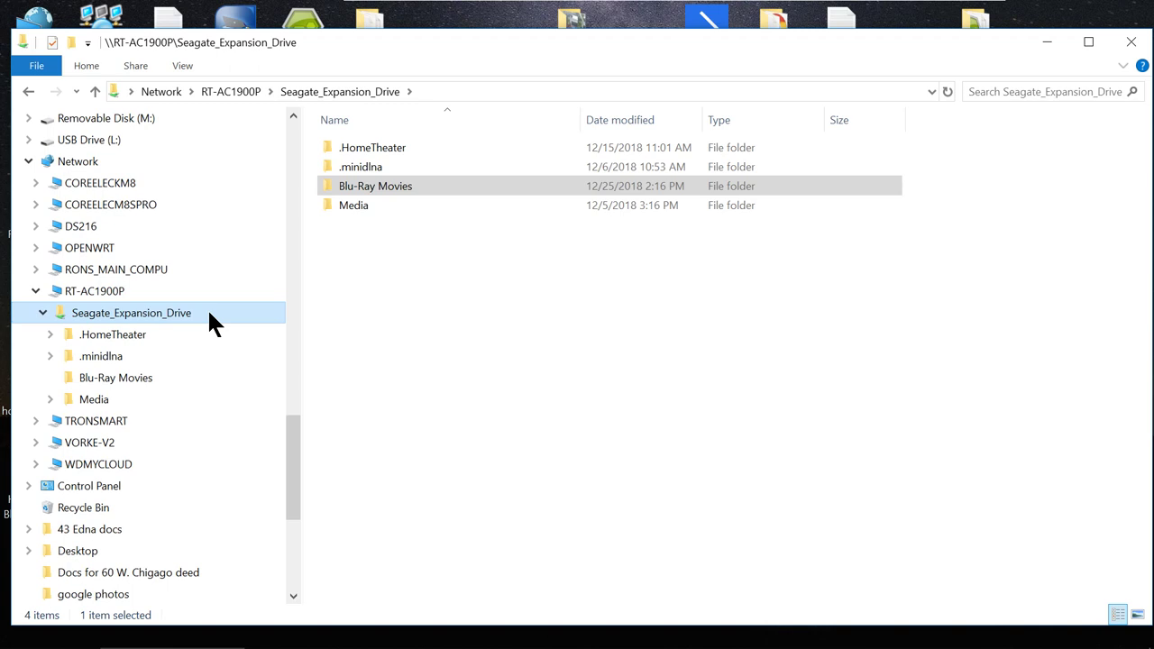
left_click(135, 379)
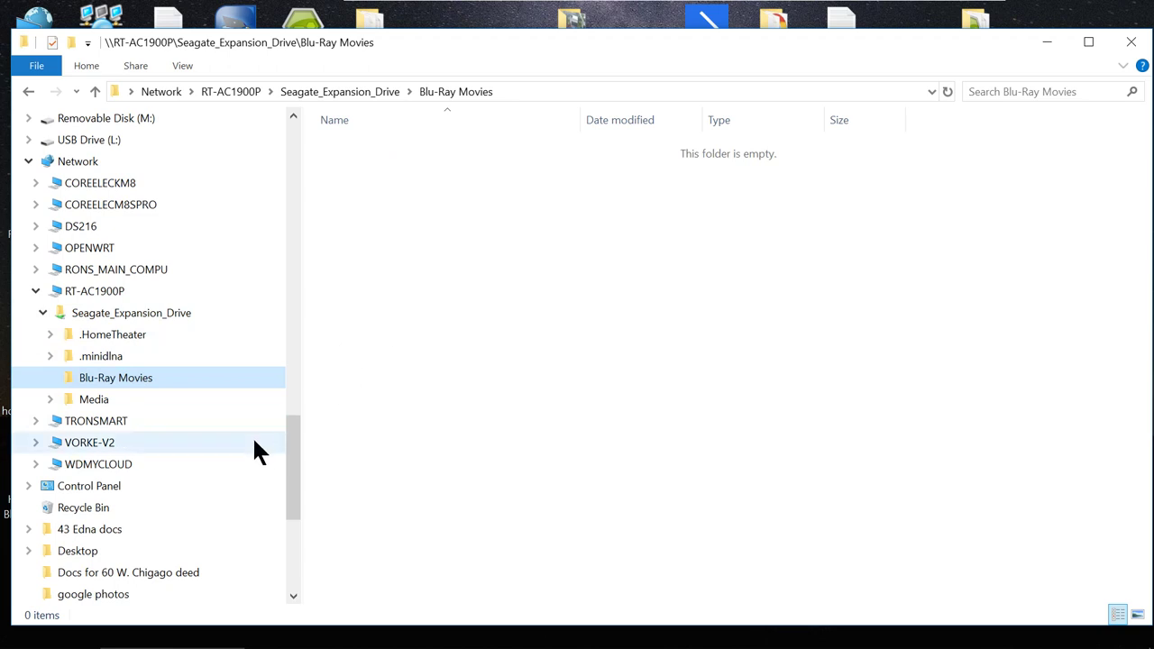
Step: Cut the file Back to the Future Part II (1989).mkv from its folder in F:\Video
left_click_drag(283, 440, 286, 265)
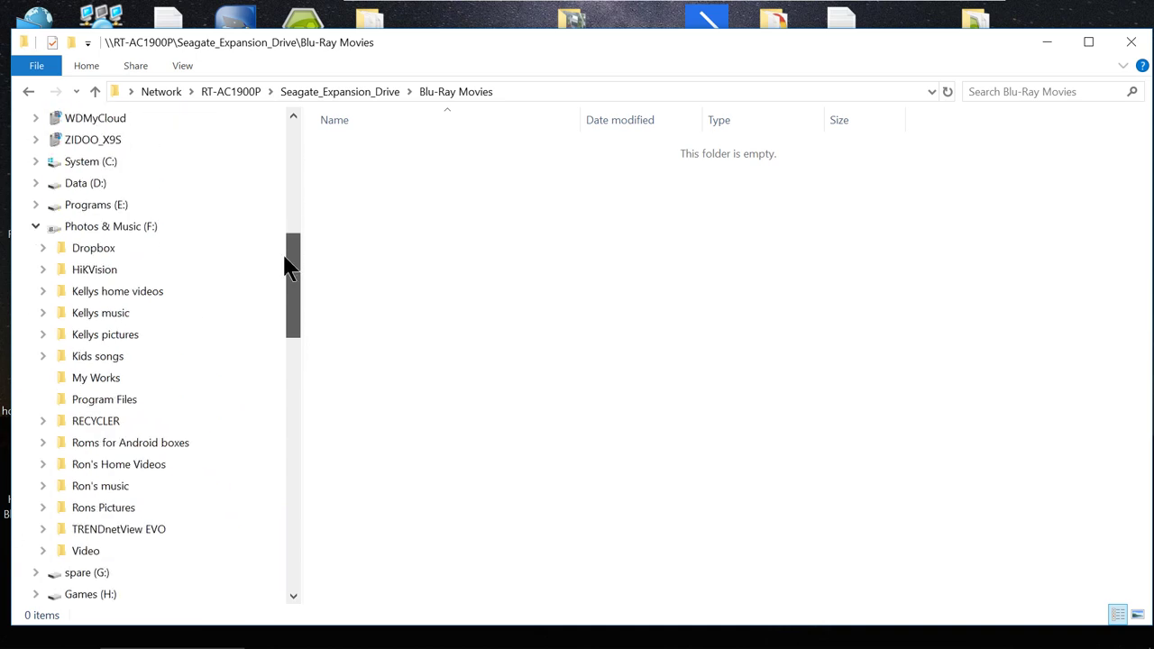
left_click(94, 555)
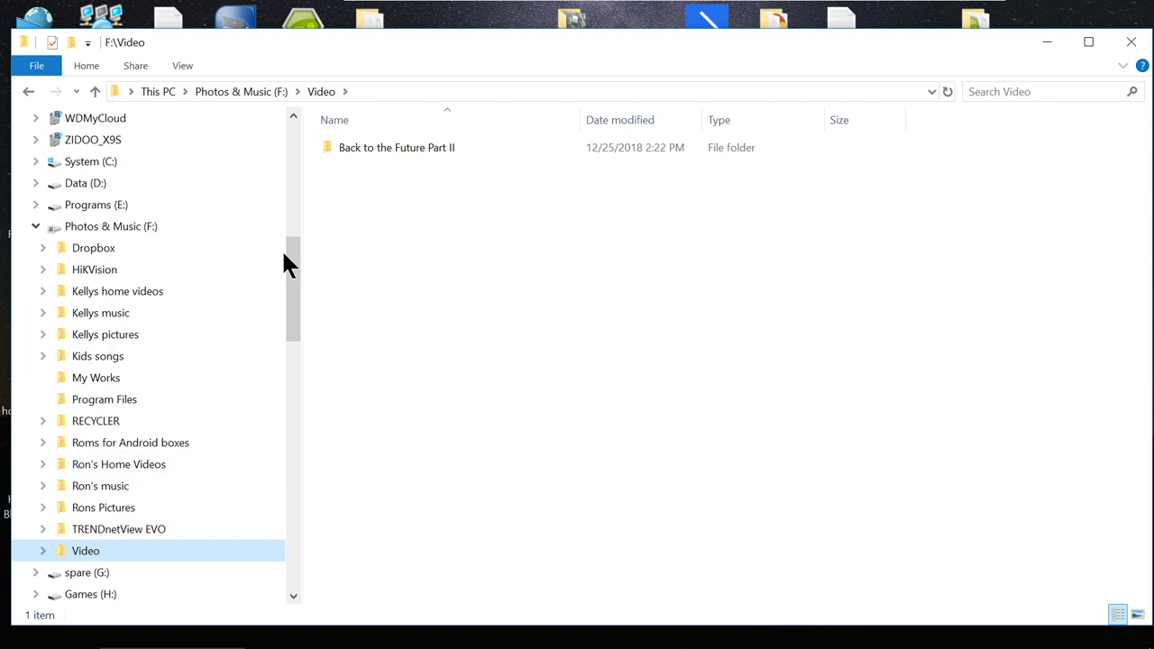
left_click(380, 149)
double_click(379, 147)
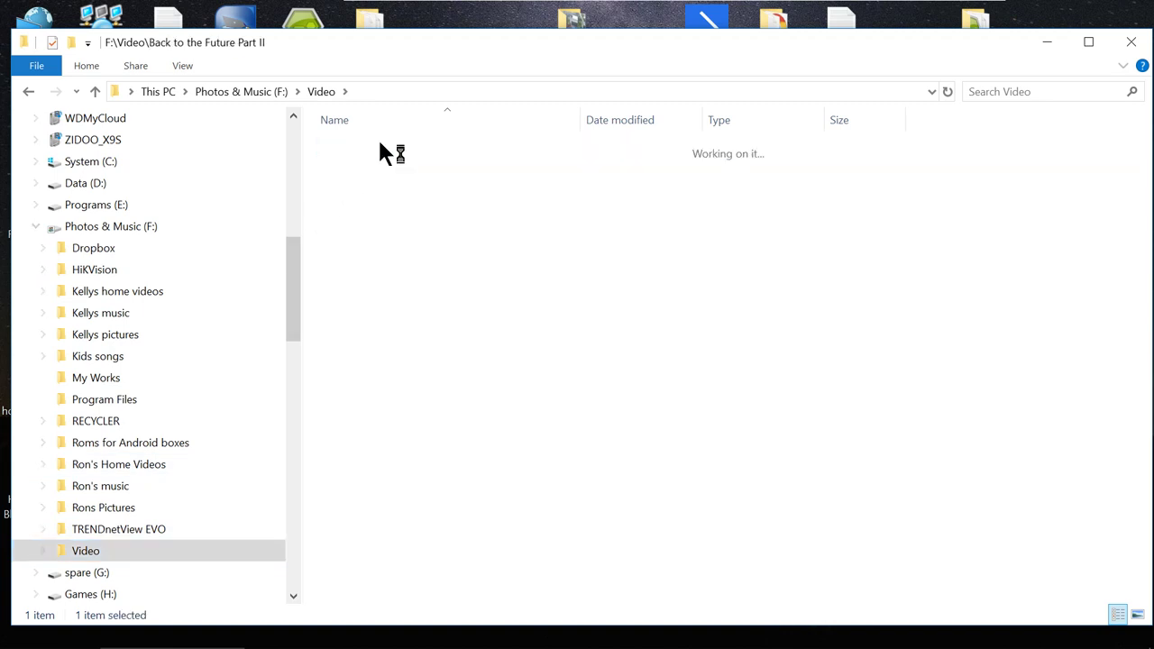
double_click(374, 168)
right_click(375, 171)
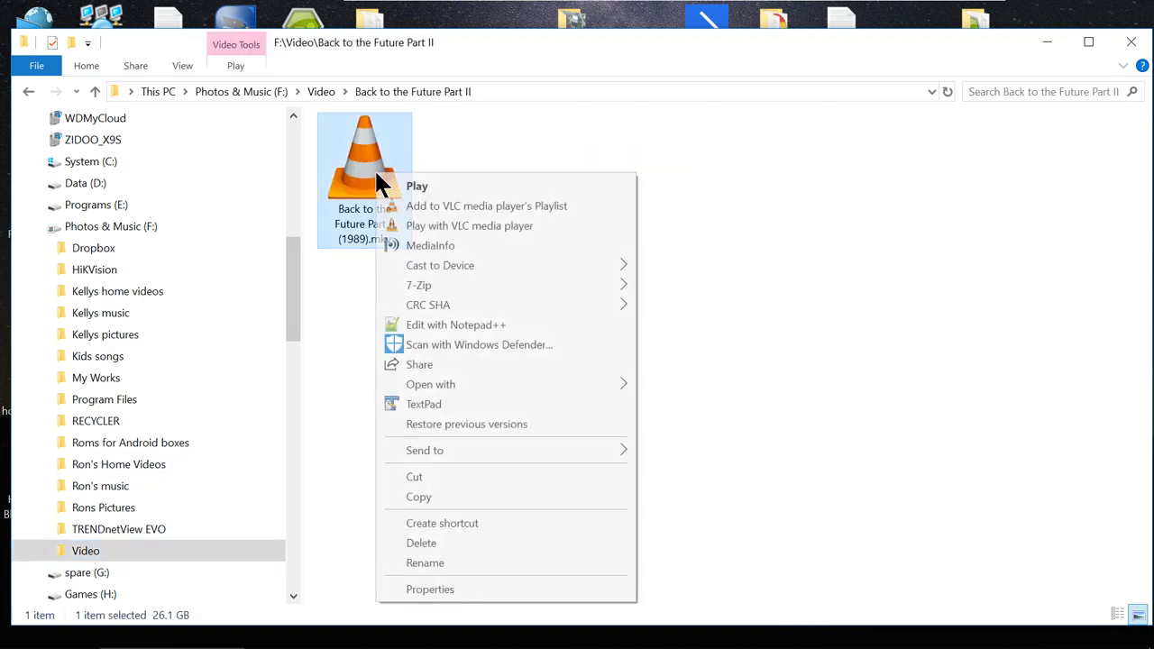
left_click(442, 478)
Step: Paste the cut movie file into the Blu-Ray Movies folder on the Seagate_Expansion_Drive network share
left_click_drag(294, 315, 309, 492)
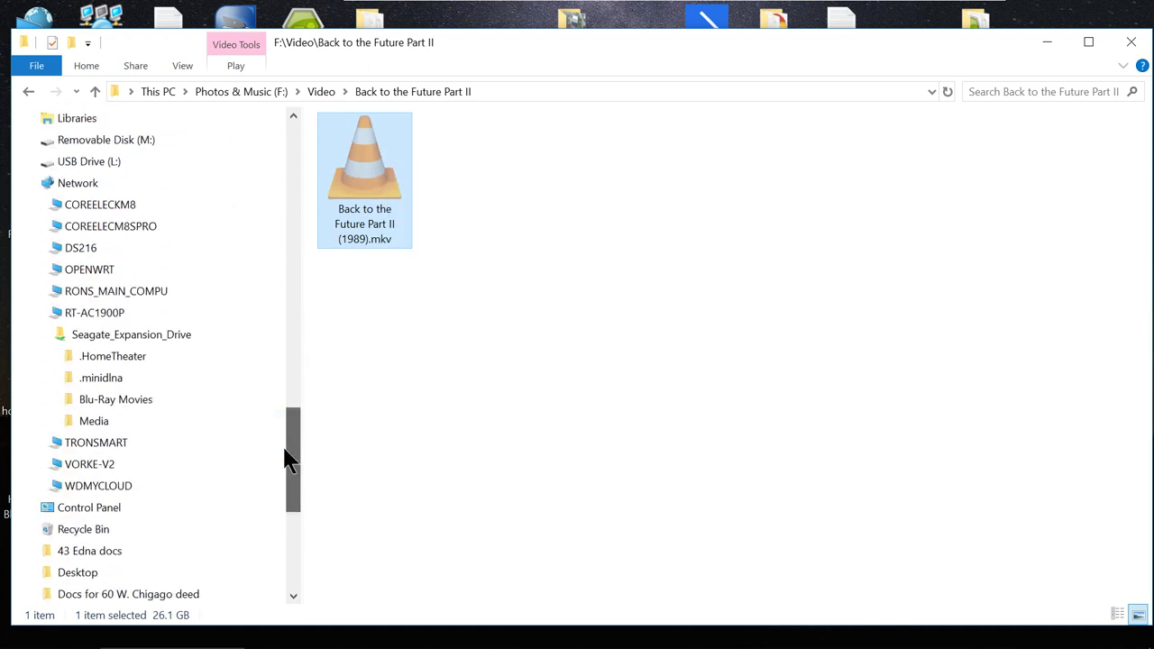
left_click(139, 403)
right_click(365, 383)
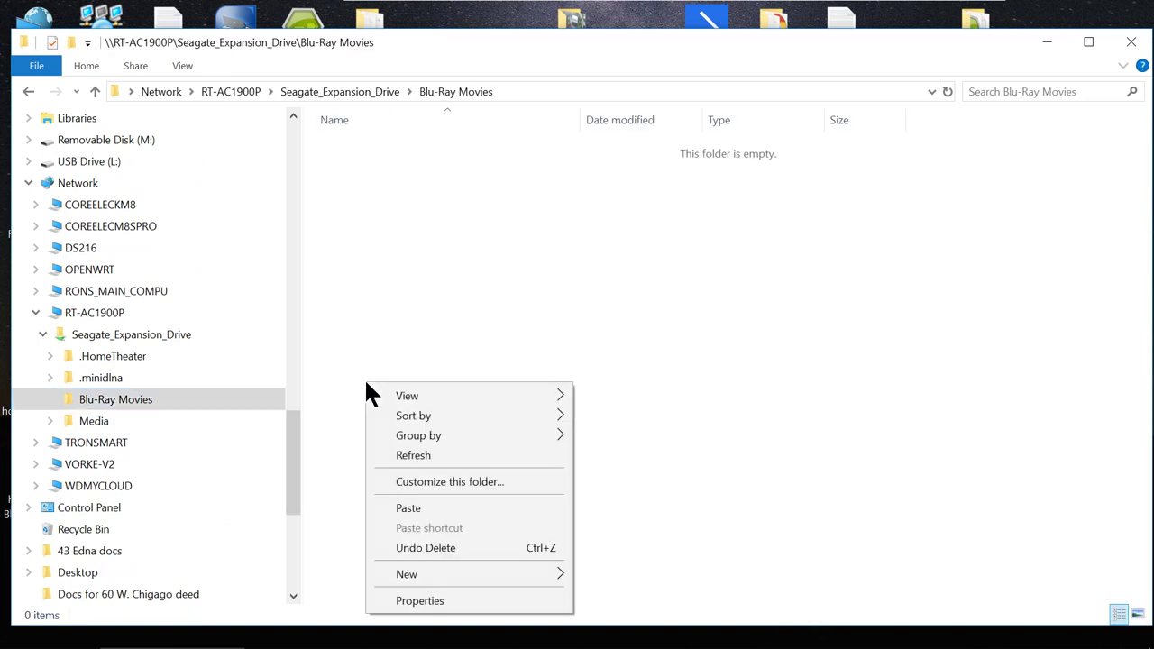
left_click(440, 508)
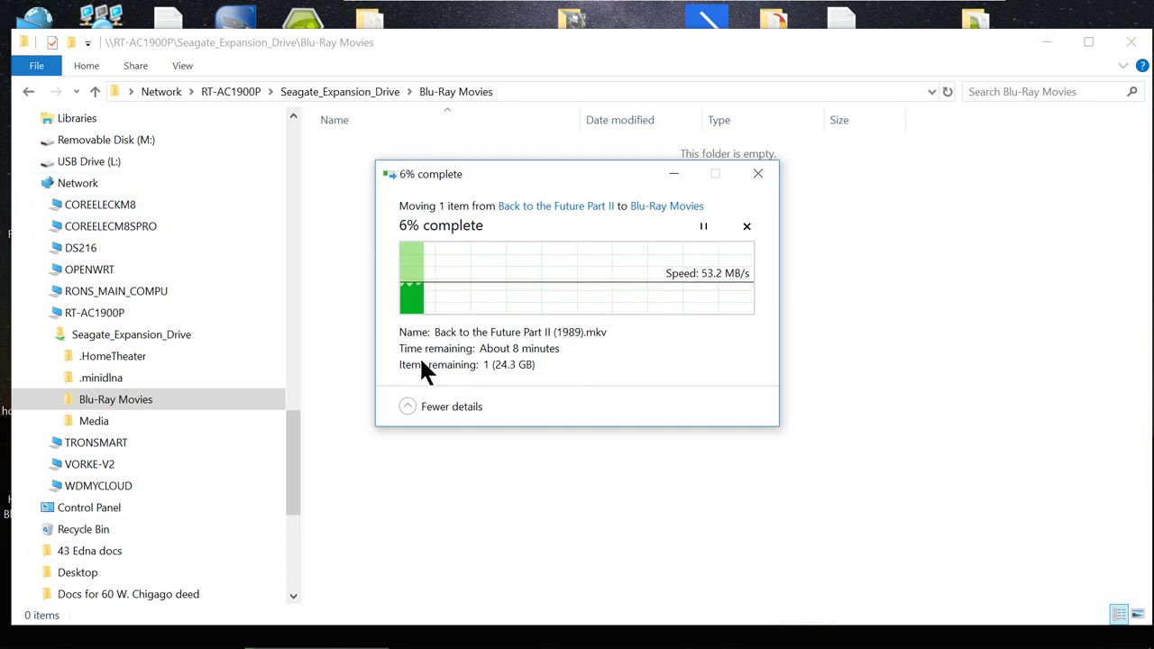
Step: View the shared folders on the DS216 and WDMYCLOUD network devices
left_click_drag(297, 473, 297, 462)
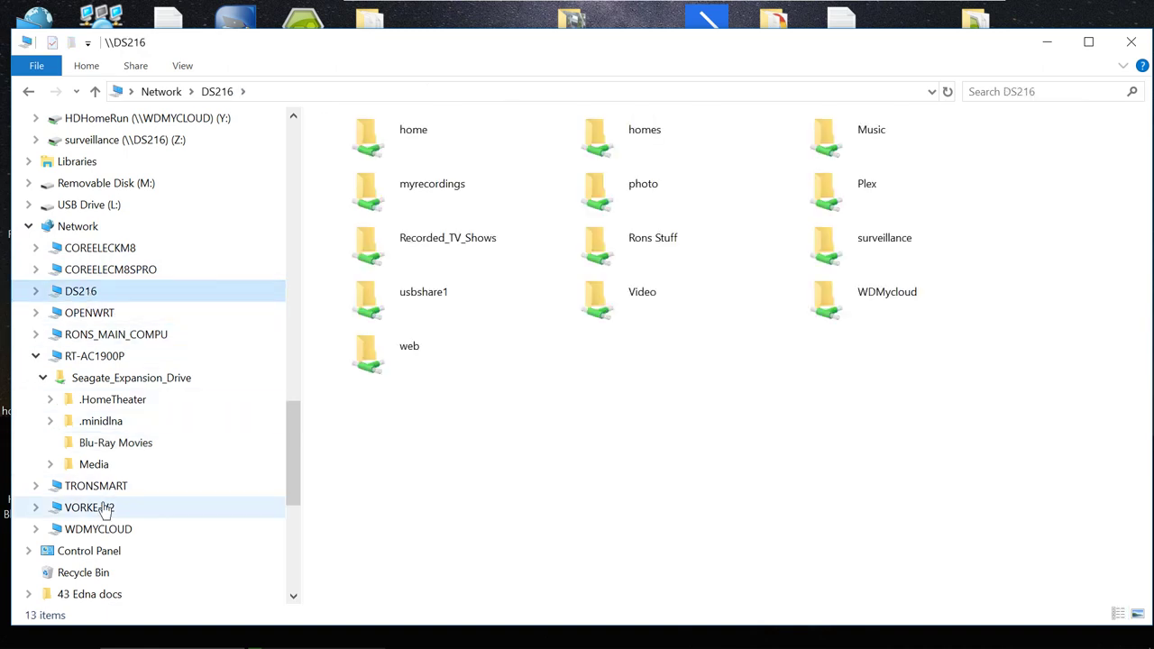
left_click(109, 534)
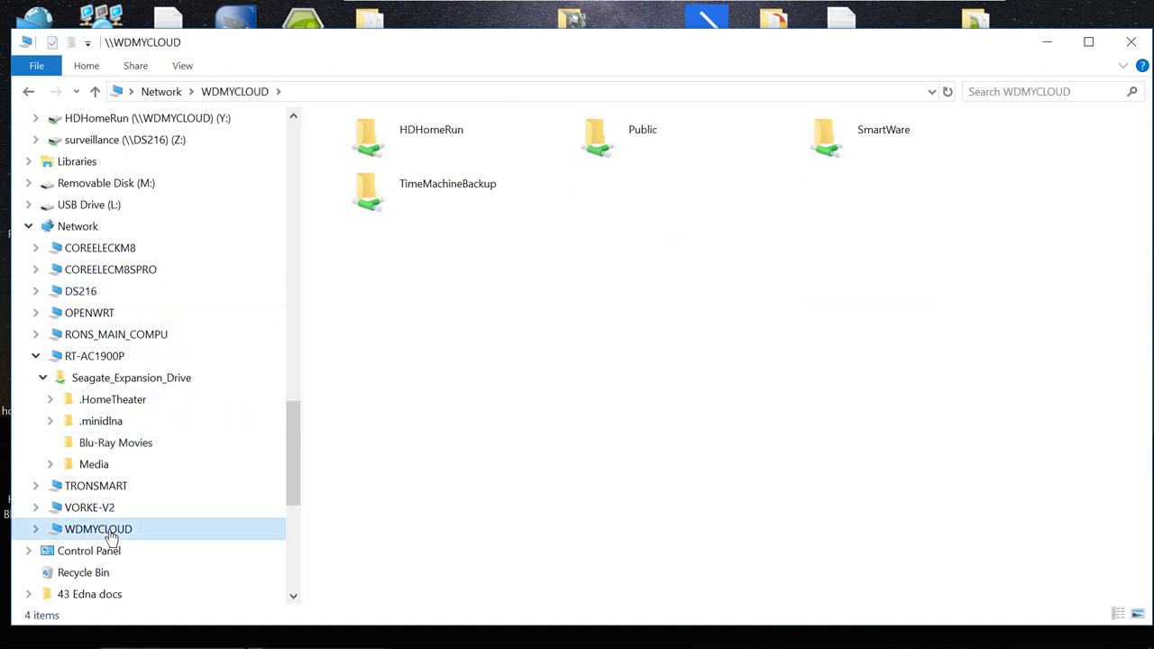